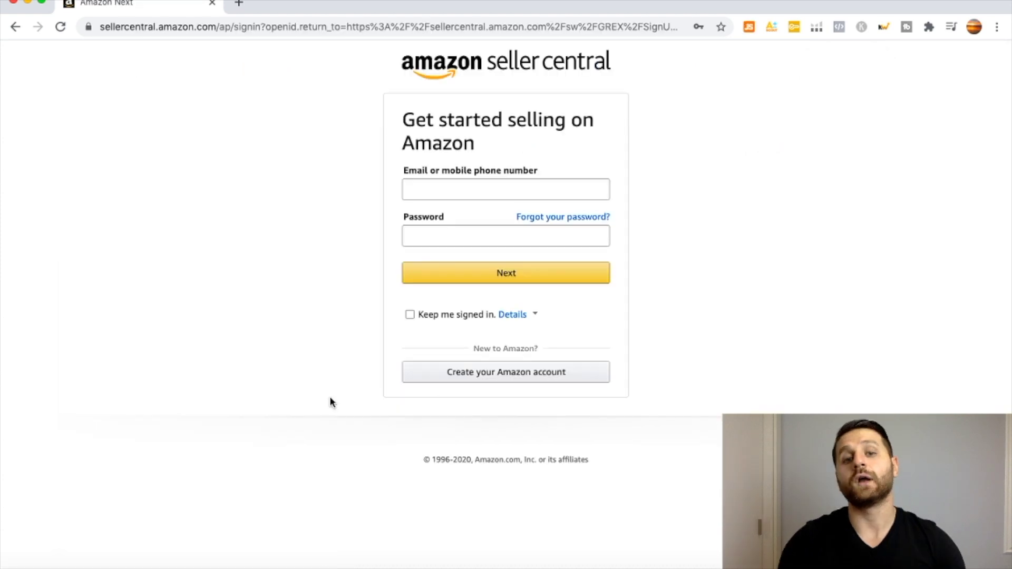
Start creating a new Amazon account and set the business location to United States.
click(469, 374)
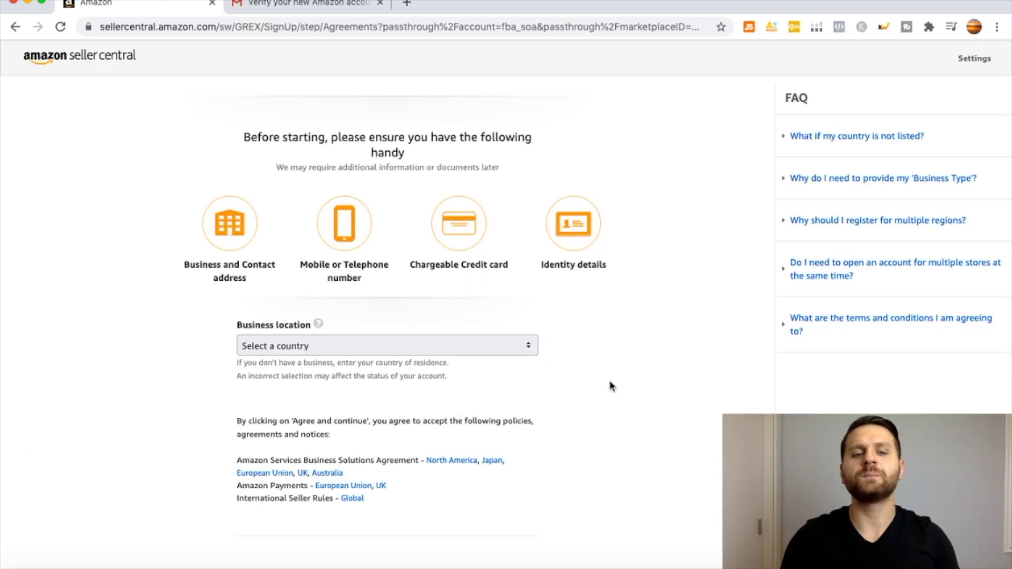
click(480, 348)
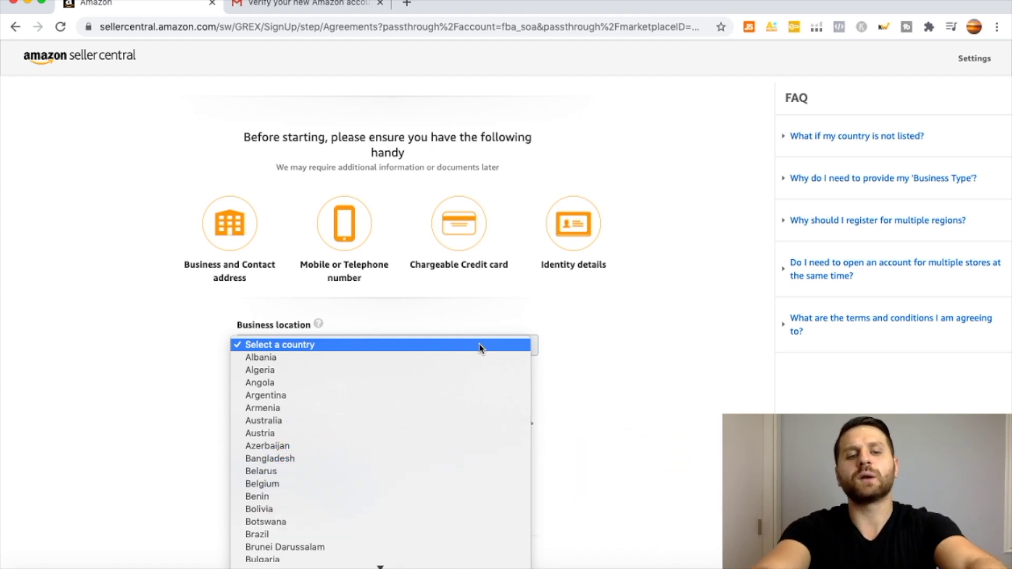
text(united)
key(Down)
key(Down)
key(Return)
scroll(589, 360, down, 3)
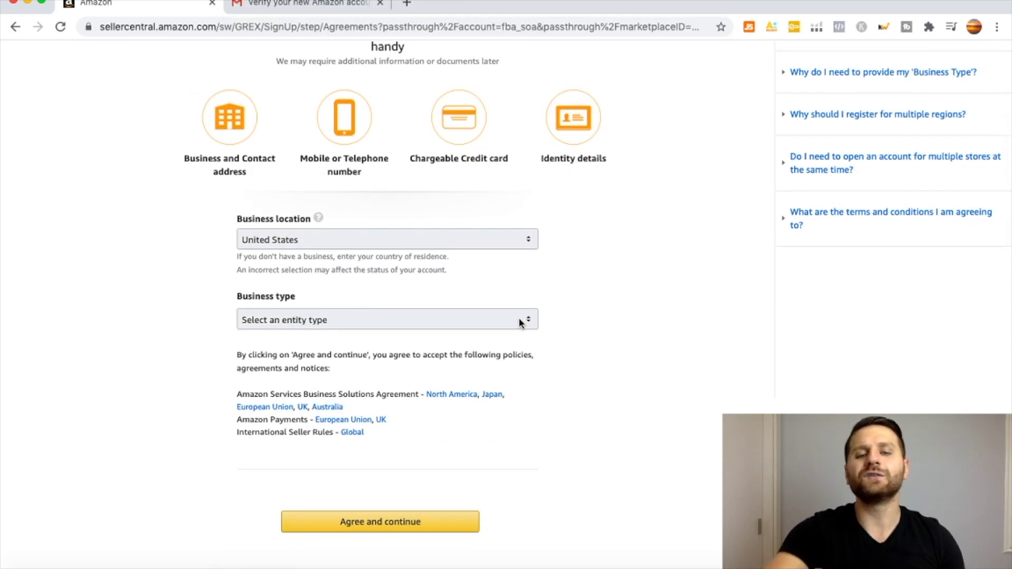
Set the business type to "None, I am an individual" with the seller's first and last name, and accept the agreements.
click(521, 323)
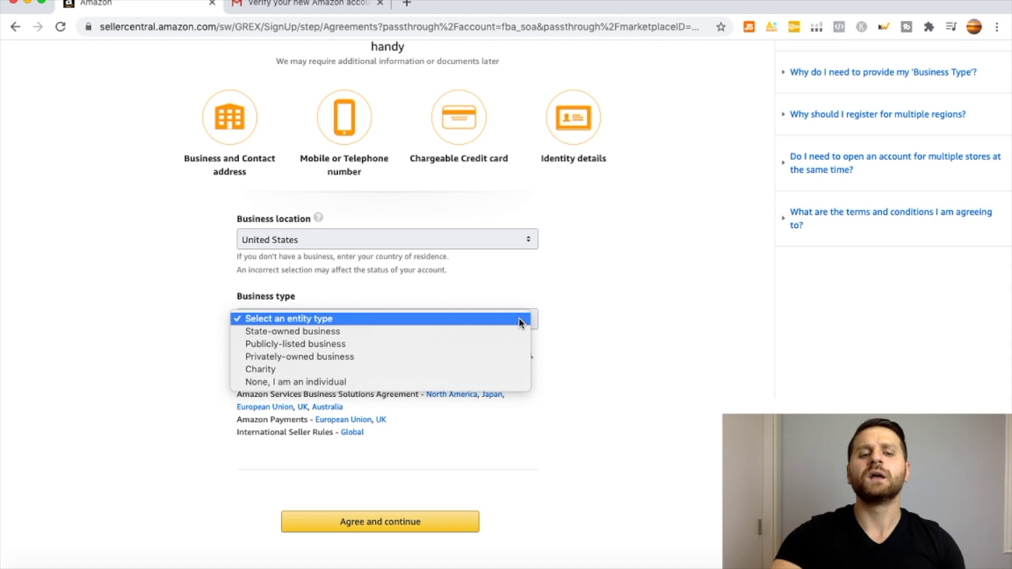
click(441, 378)
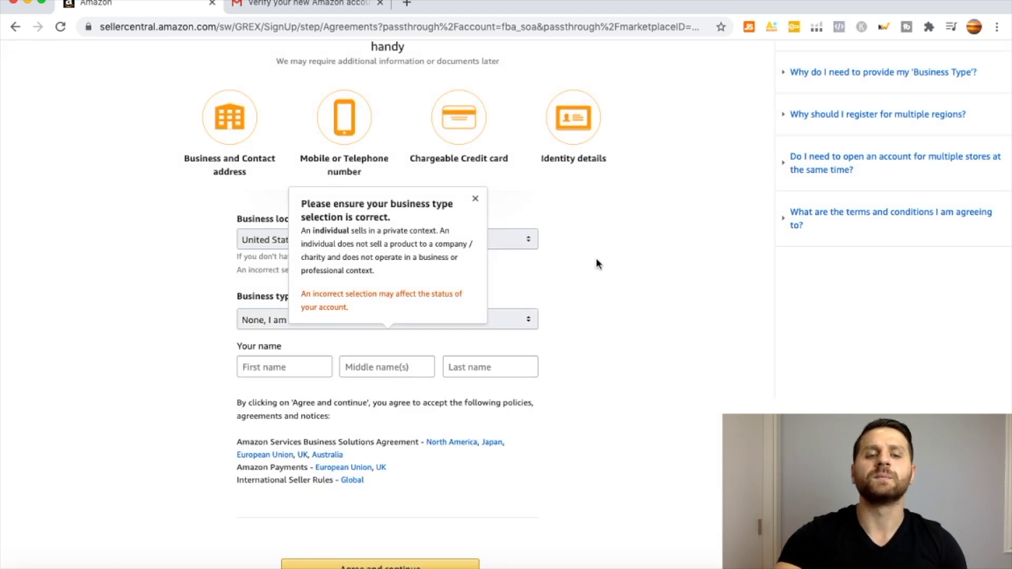
click(475, 198)
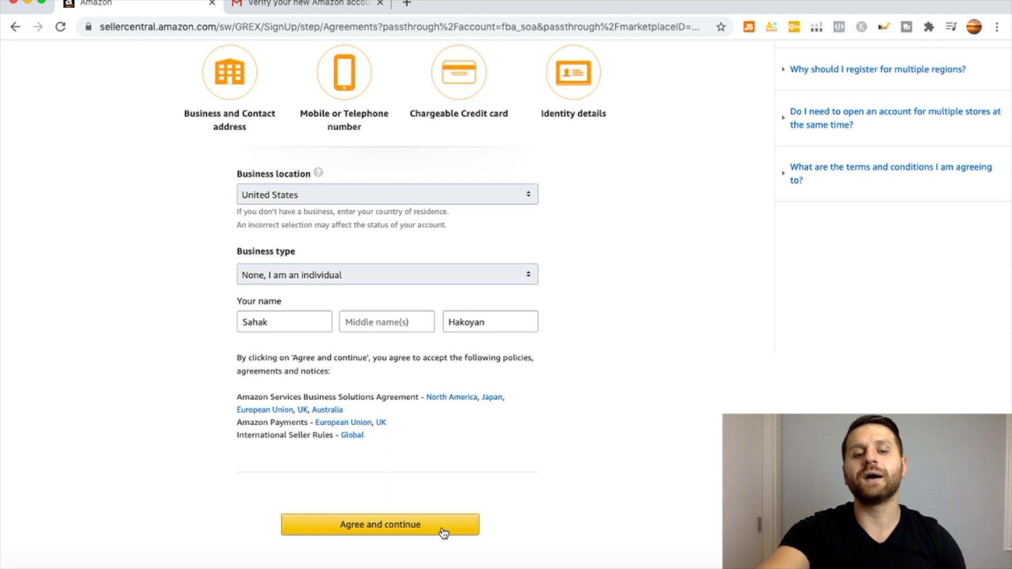
click(442, 530)
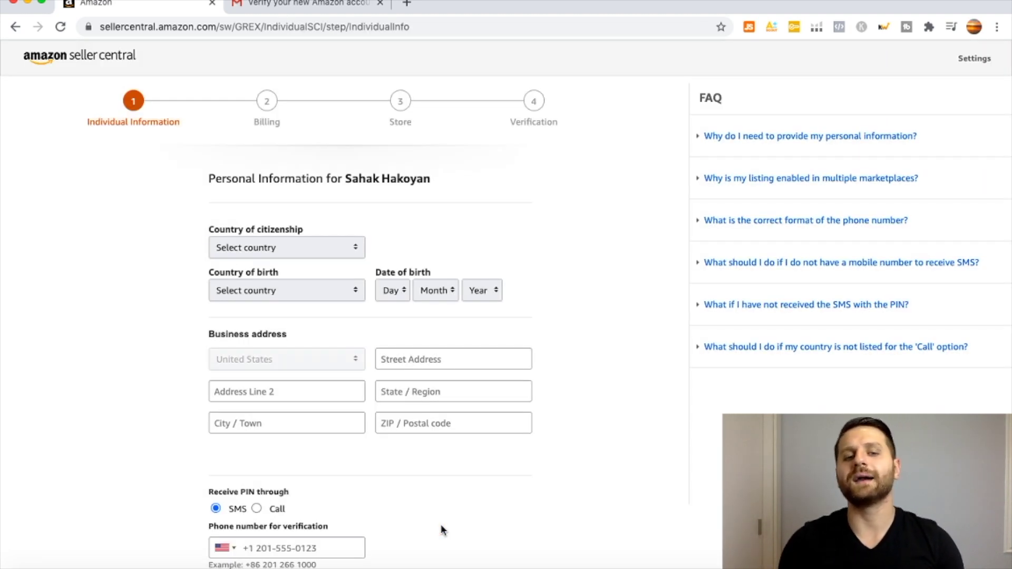
Set the country of citizenship to United States in the personal information form.
click(336, 252)
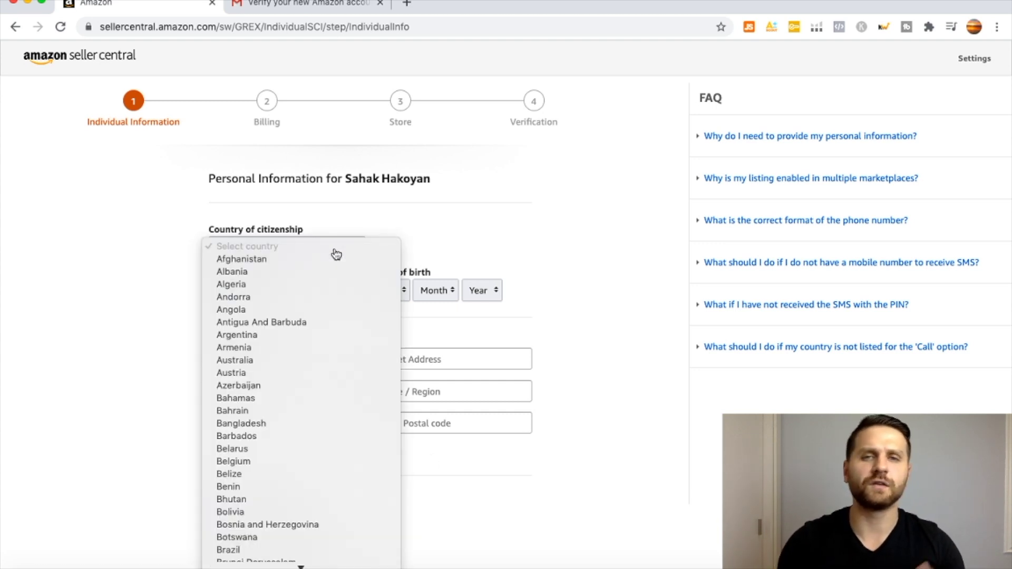
scroll(318, 333, down, 20)
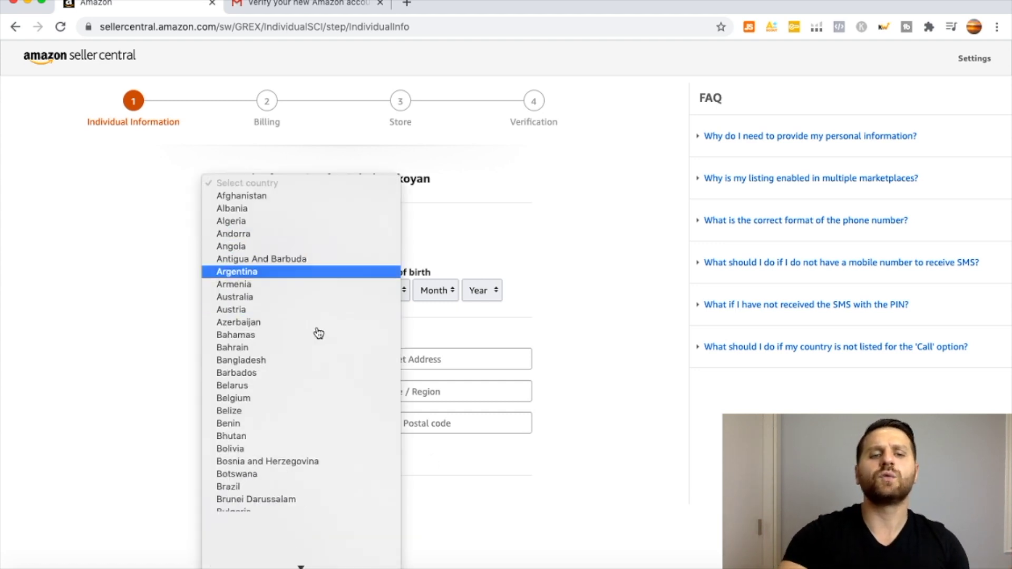
scroll(318, 332, down, 10)
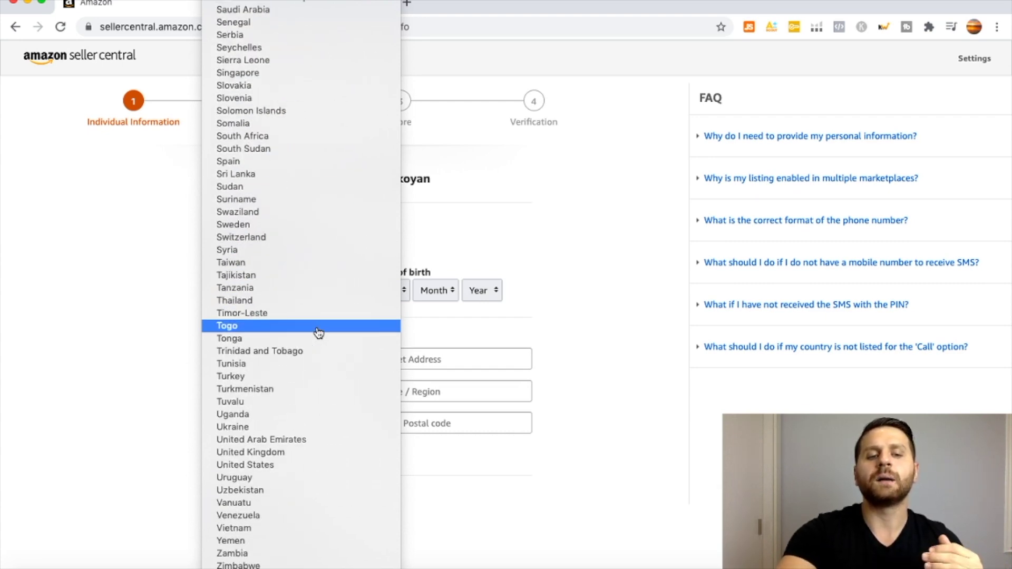
click(274, 465)
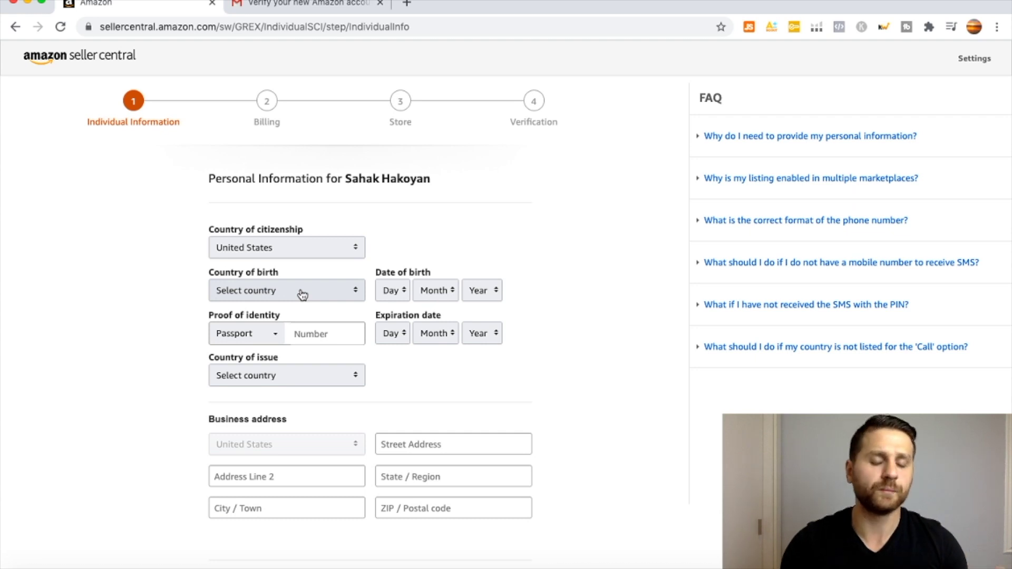
Set the country of birth to United States.
click(302, 294)
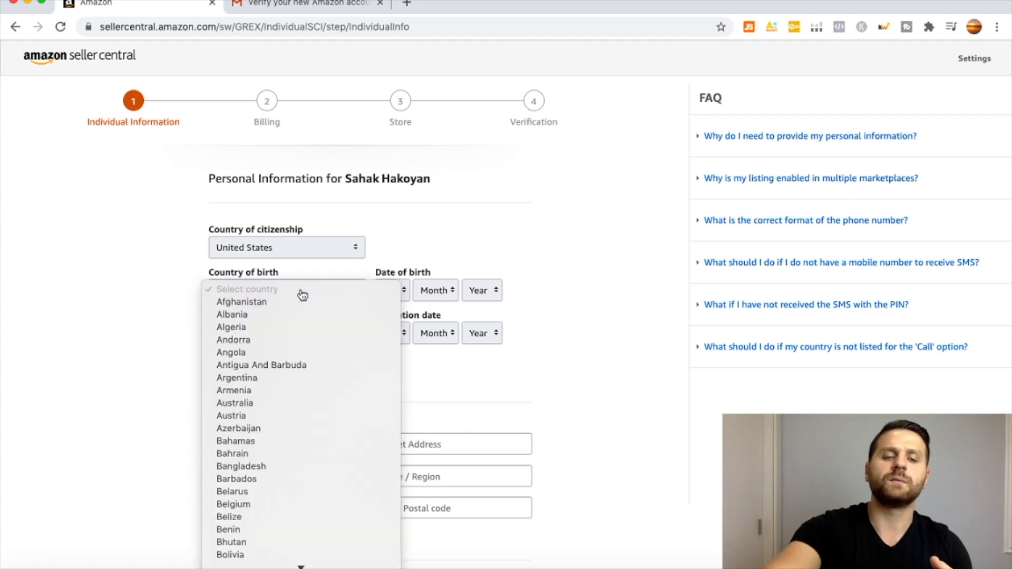
text(uni)
key(Up)
key(Down)
key(Down)
key(Down)
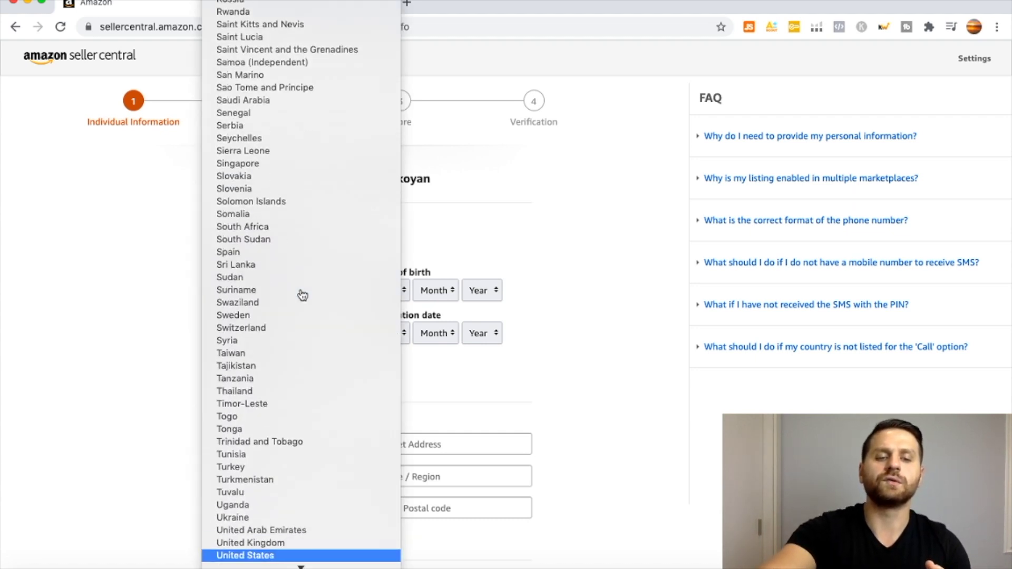
key(Return)
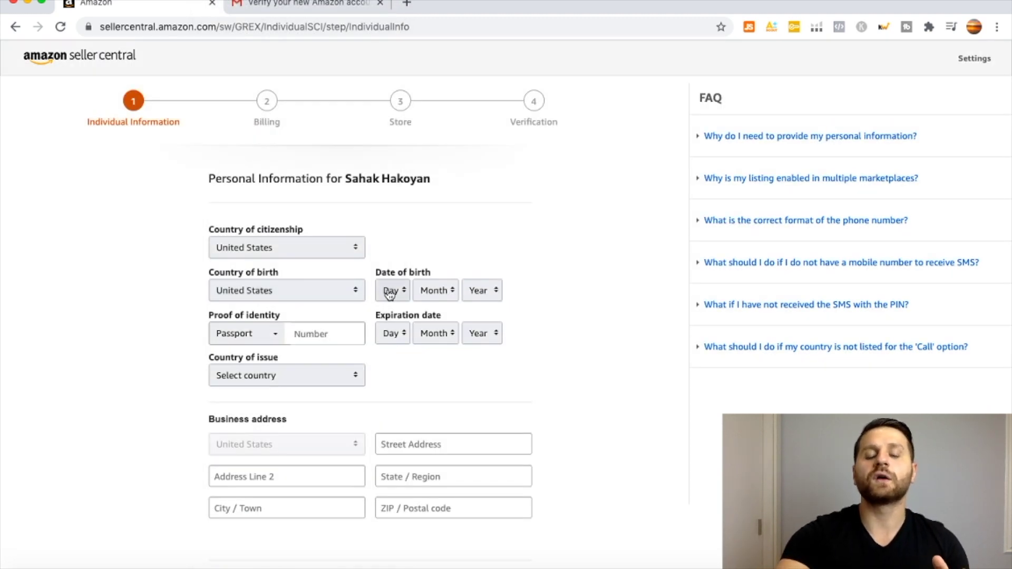
Review the proof of identity options and the remaining business address and phone verification fields of the form.
scroll(517, 287, down, 2)
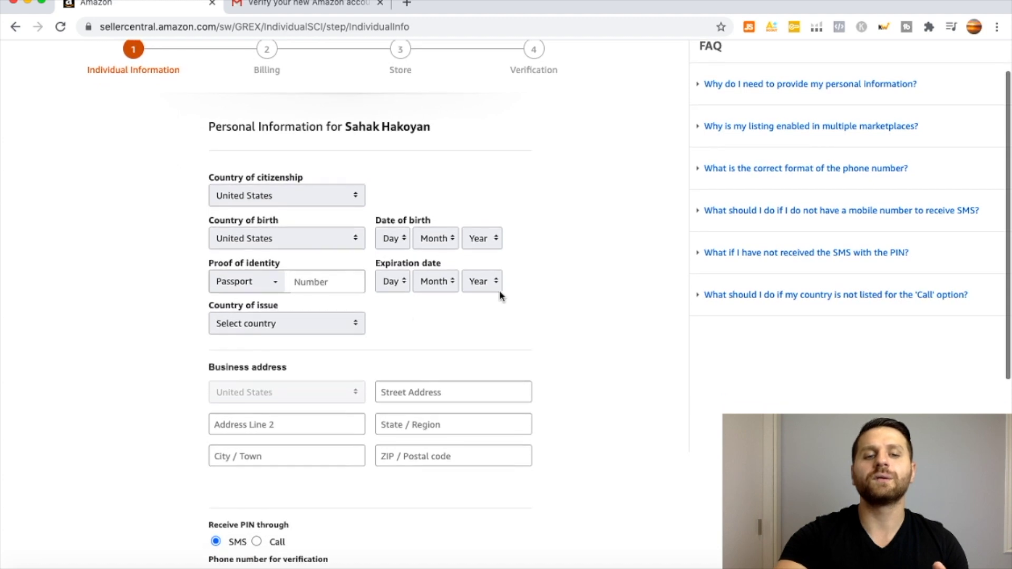
click(248, 287)
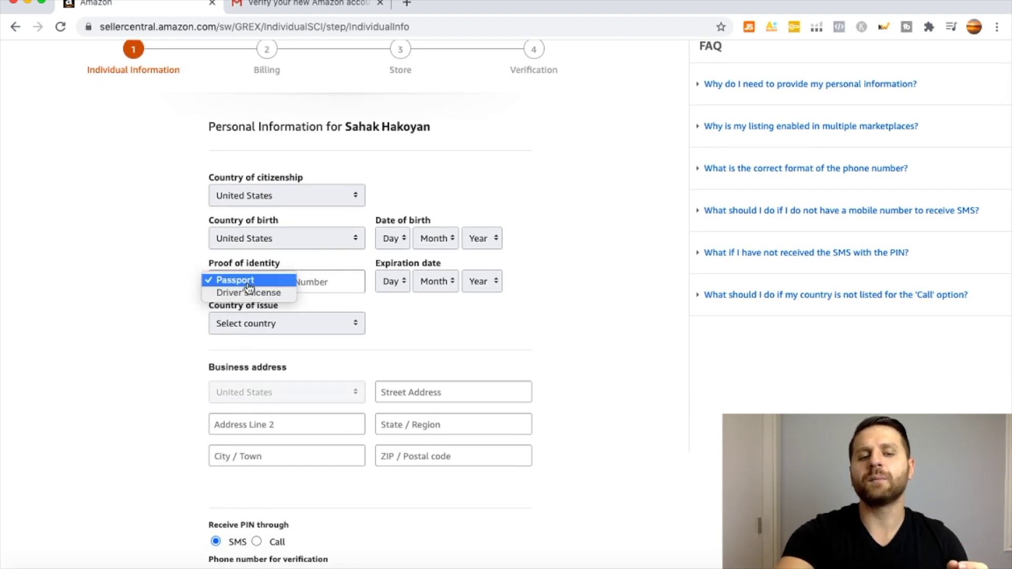
click(150, 317)
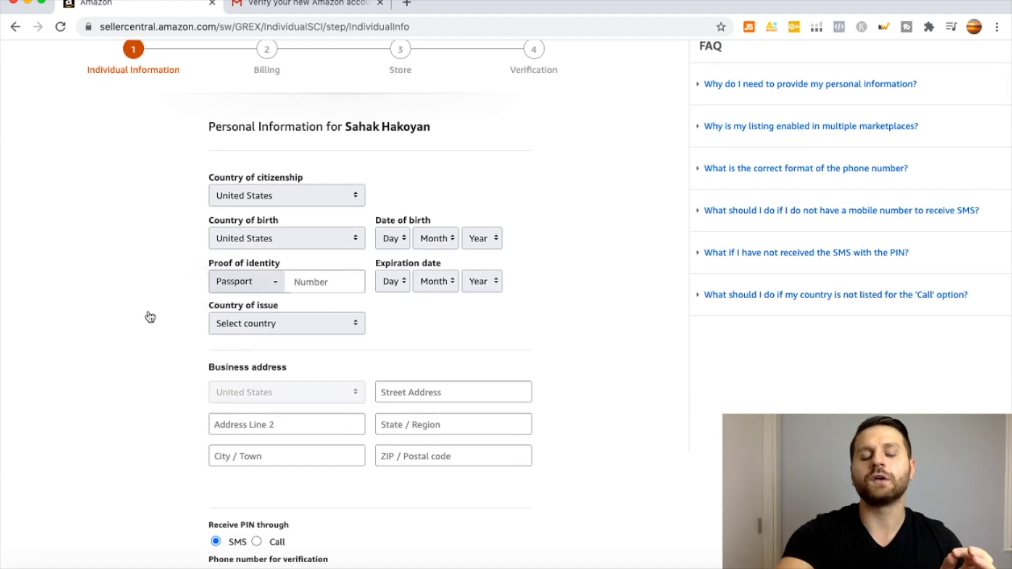
scroll(539, 316, down, 1)
scroll(538, 320, down, 1)
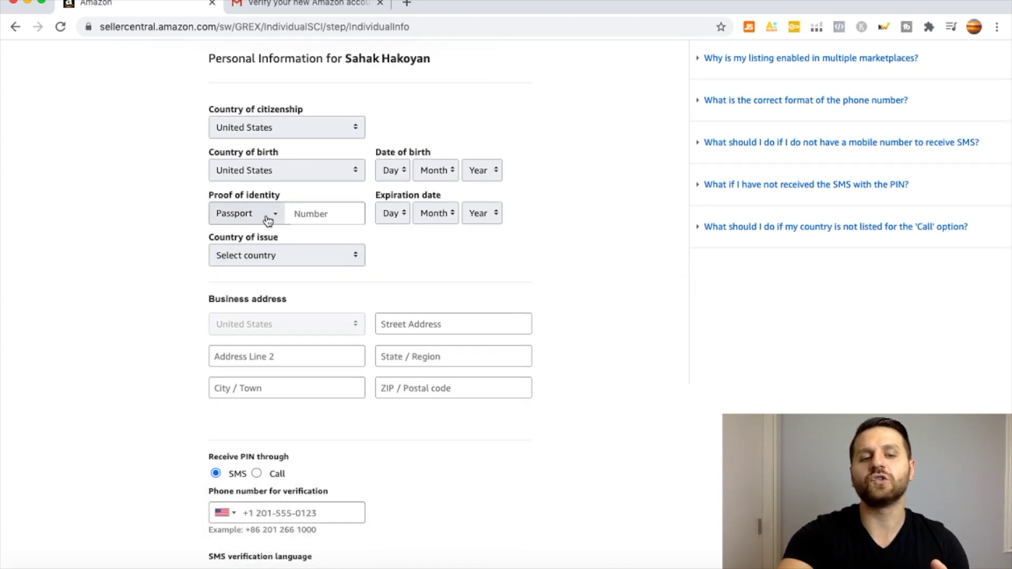
scroll(445, 303, down, 2)
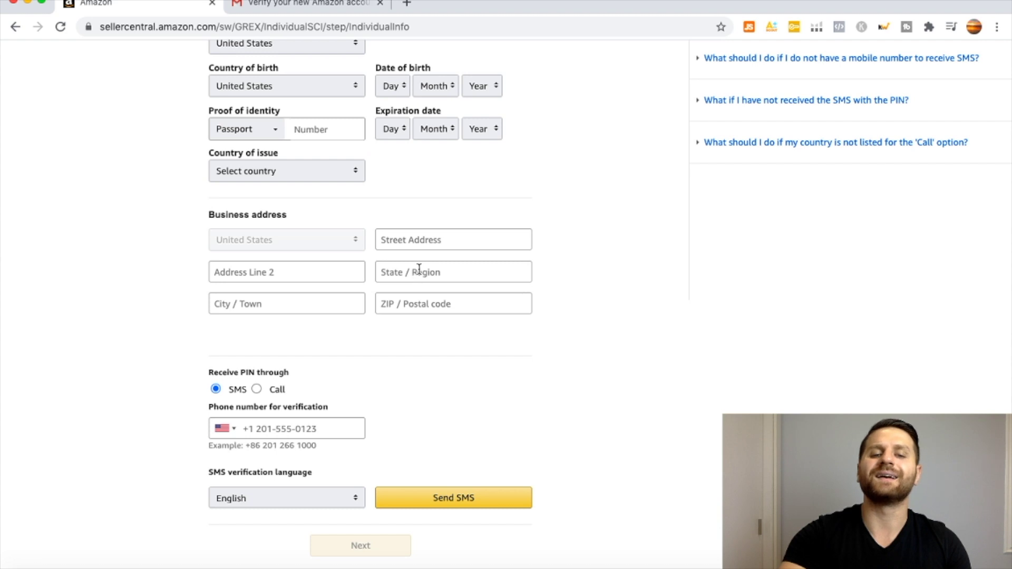
scroll(575, 348, down, 3)
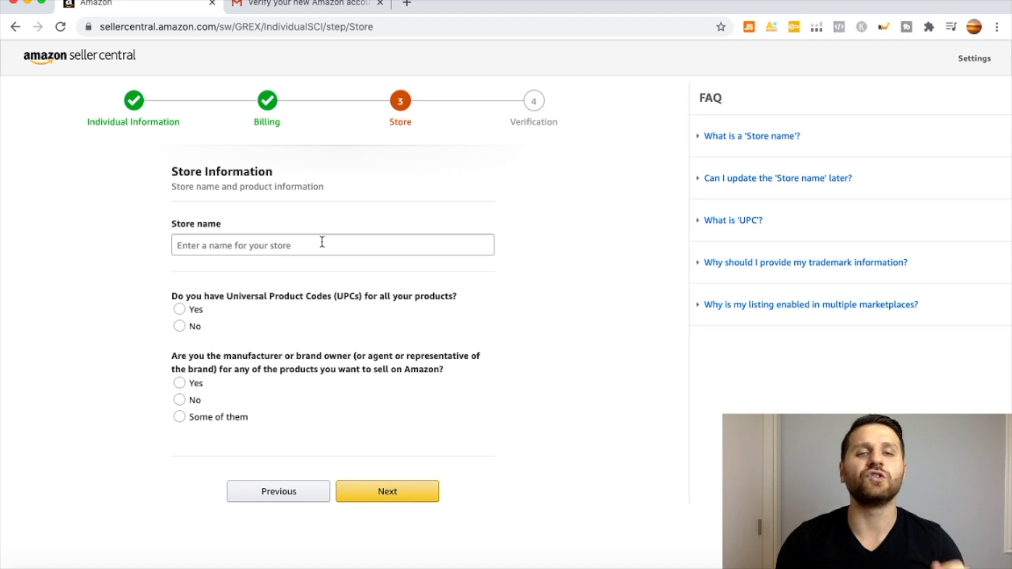
Enter the seller's last name as the store name and check its availability.
click(322, 242)
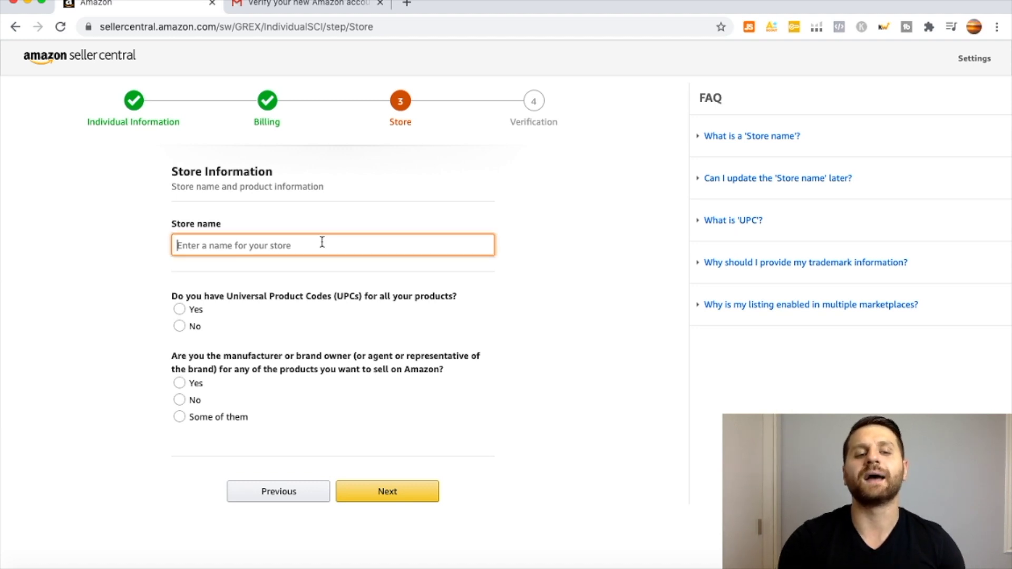
text(Hakoyan)
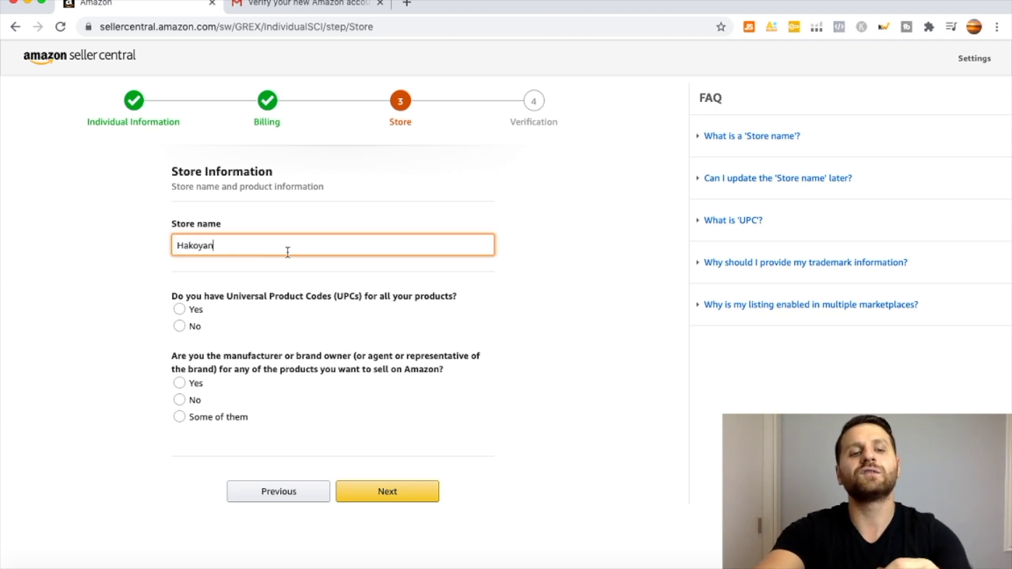
click(126, 315)
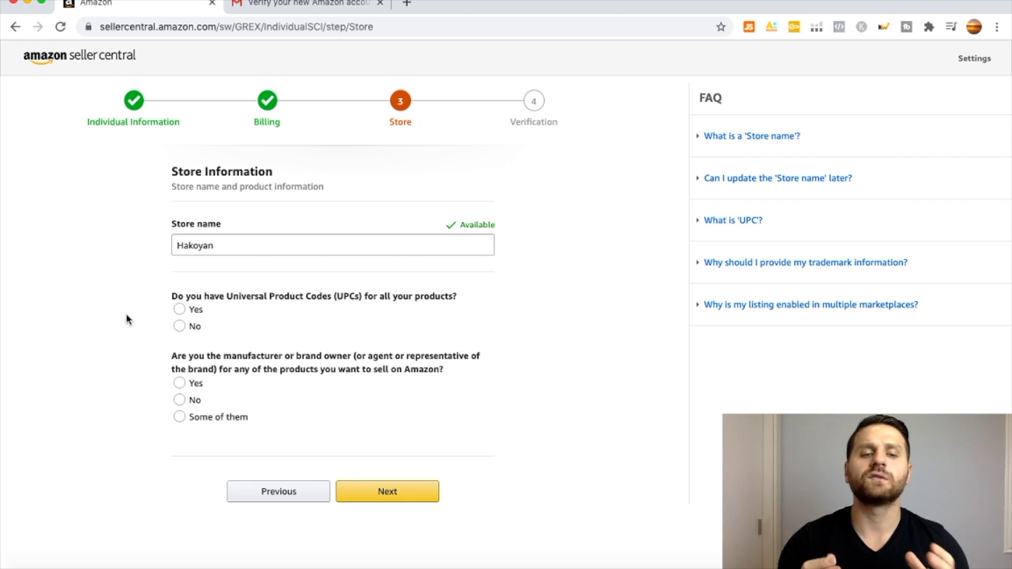
Answer Yes to having UPCs for all products and Yes to being the manufacturer or brand owner.
click(178, 310)
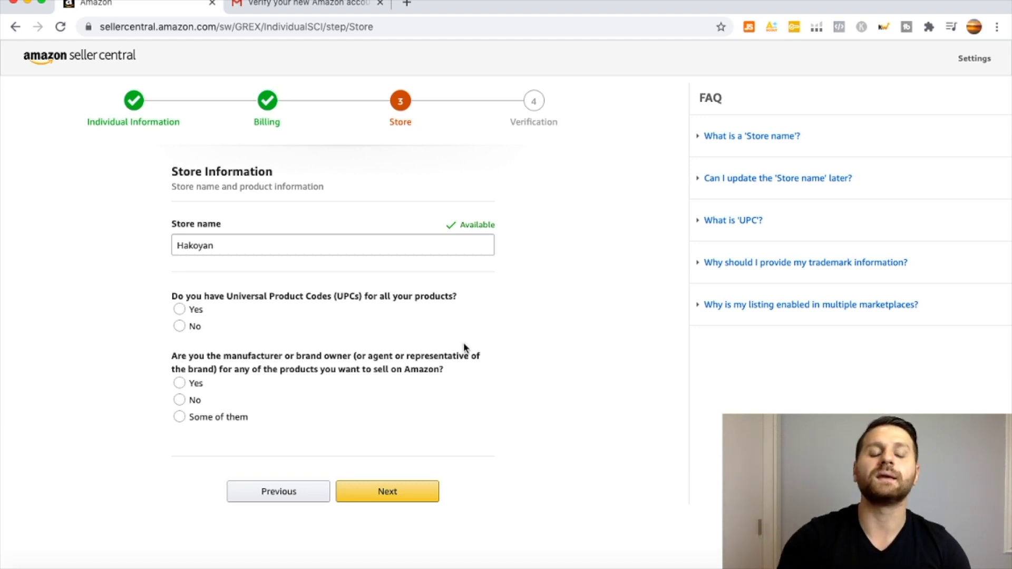
click(225, 315)
click(195, 310)
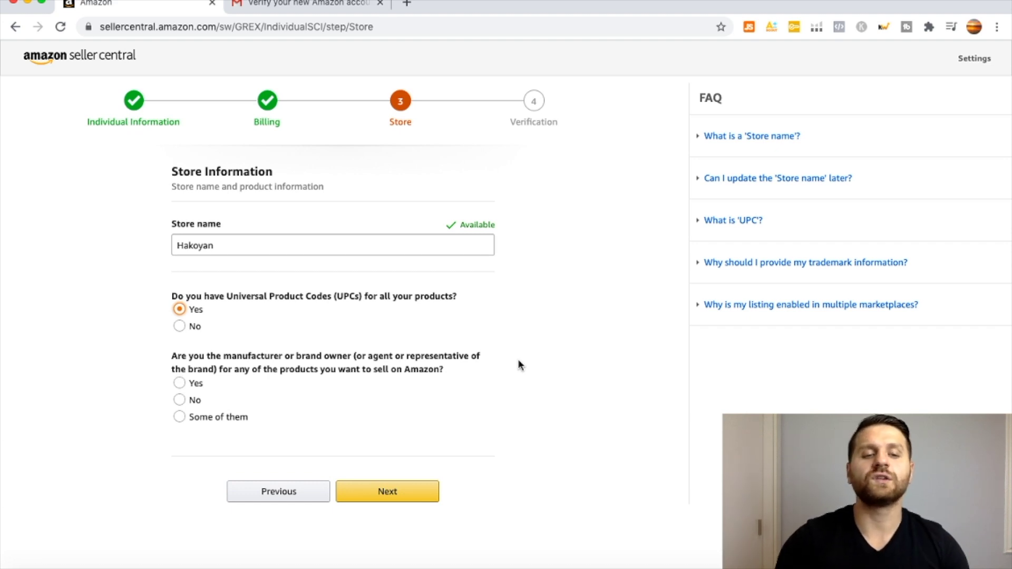
click(198, 384)
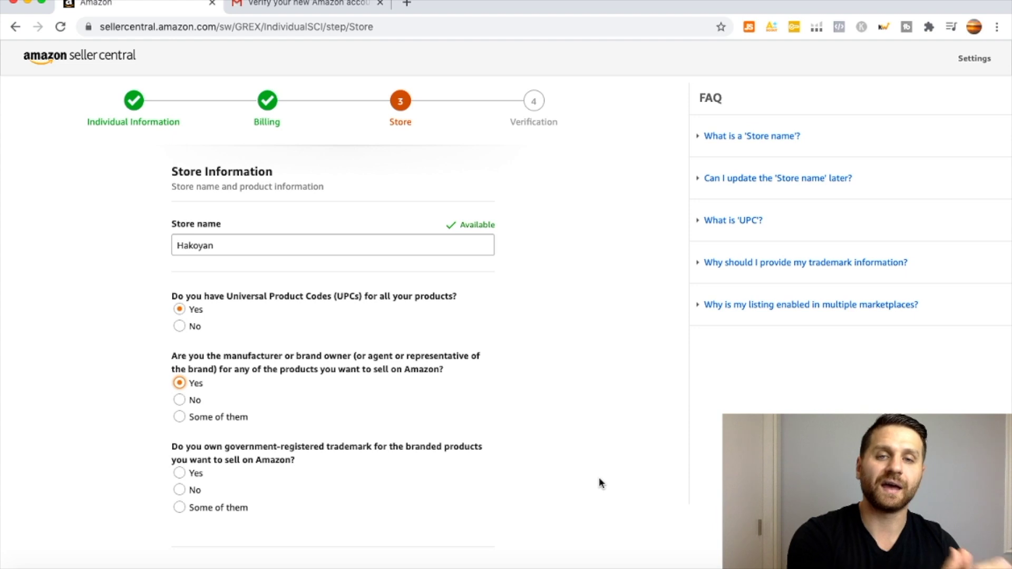
Answer No to owning a government-registered trademark for the branded products and continue to the verification stage.
scroll(599, 475, down, 1)
click(224, 448)
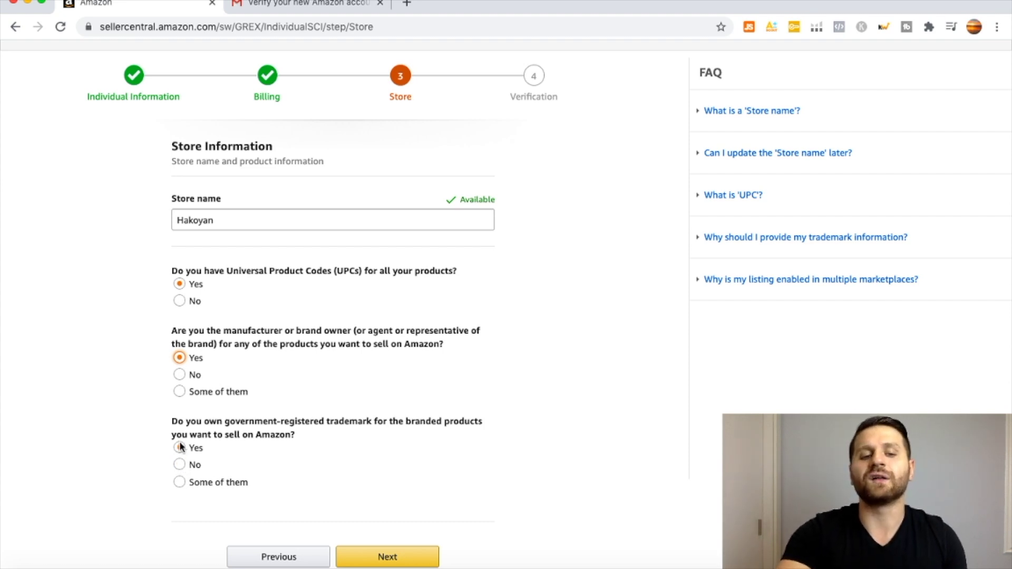
click(182, 464)
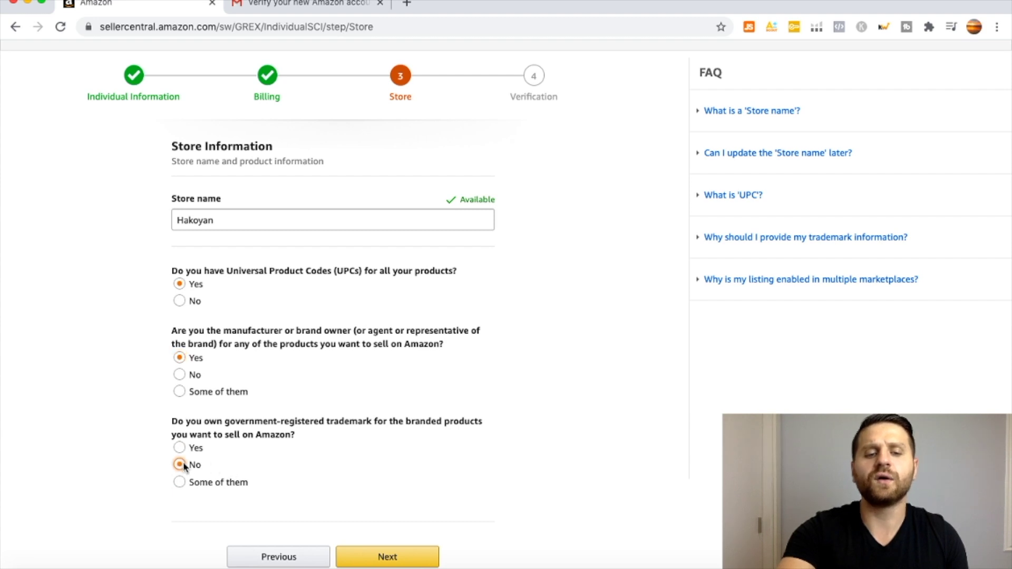
click(352, 556)
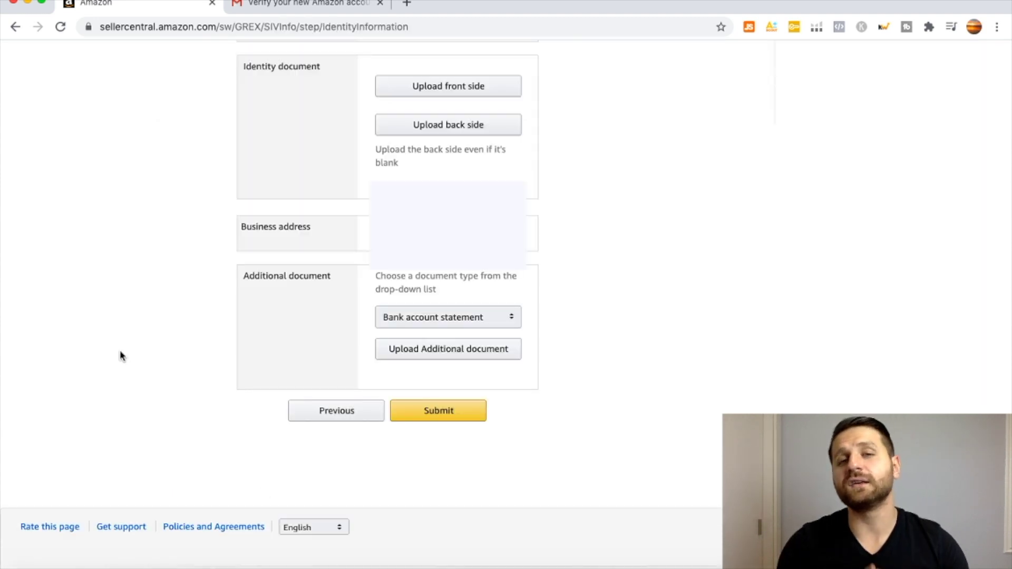